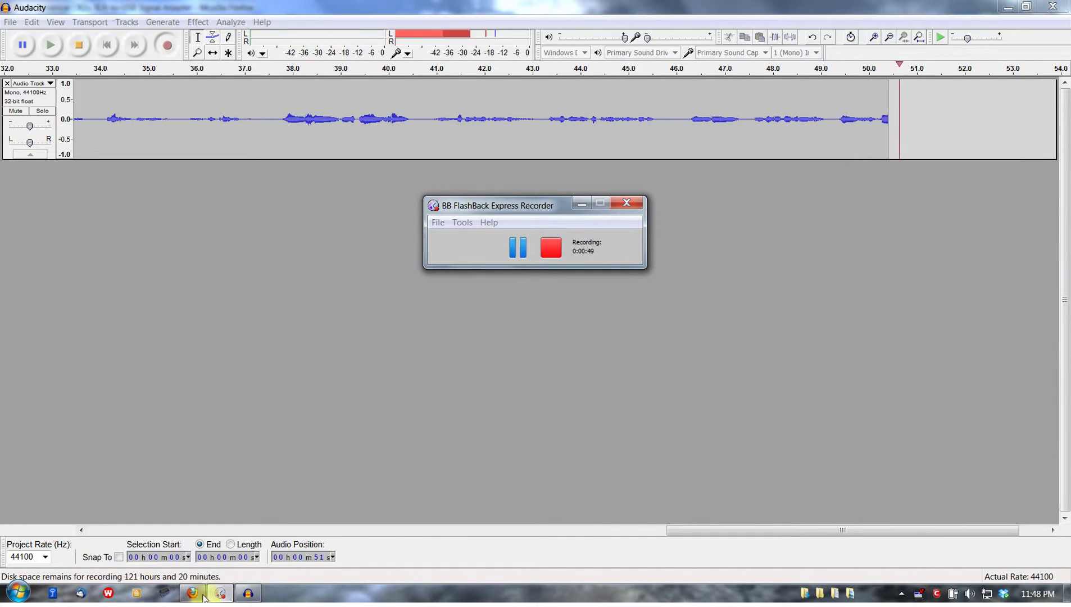
Bring the Firefox window with the Shure X2u XLR-to-USB Signal Adapter product page to the front.
{"action": "left_click", "coordinate": [199, 592]}
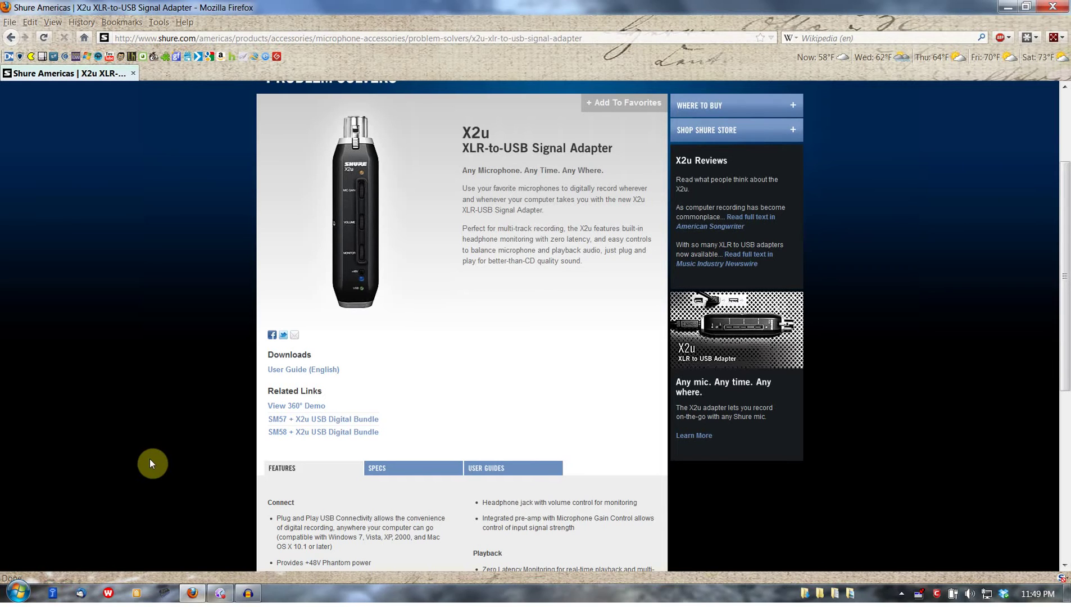
{"action": "left_click", "coordinate": [225, 593]}
While Audacity records, move the Input Volume slider between 0.2 and 0.7, finishing at 0.1.
{"action": "left_click", "coordinate": [247, 594]}
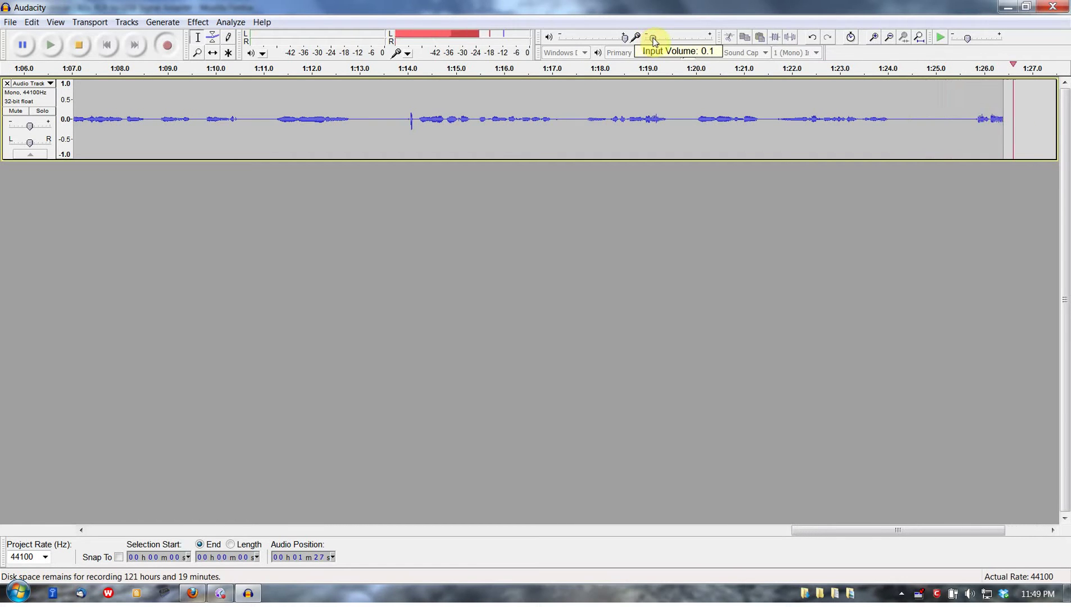
{"action": "left_click_drag", "start_coordinate": [651, 37], "coordinate": [696, 37]}
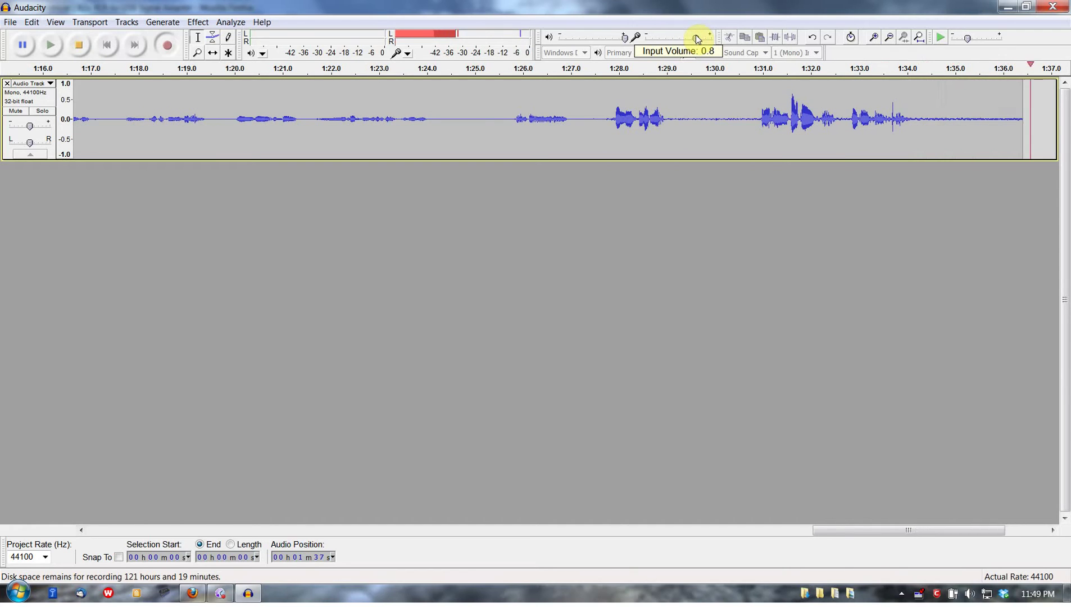
{"action": "left_click_drag", "start_coordinate": [696, 35], "coordinate": [645, 37]}
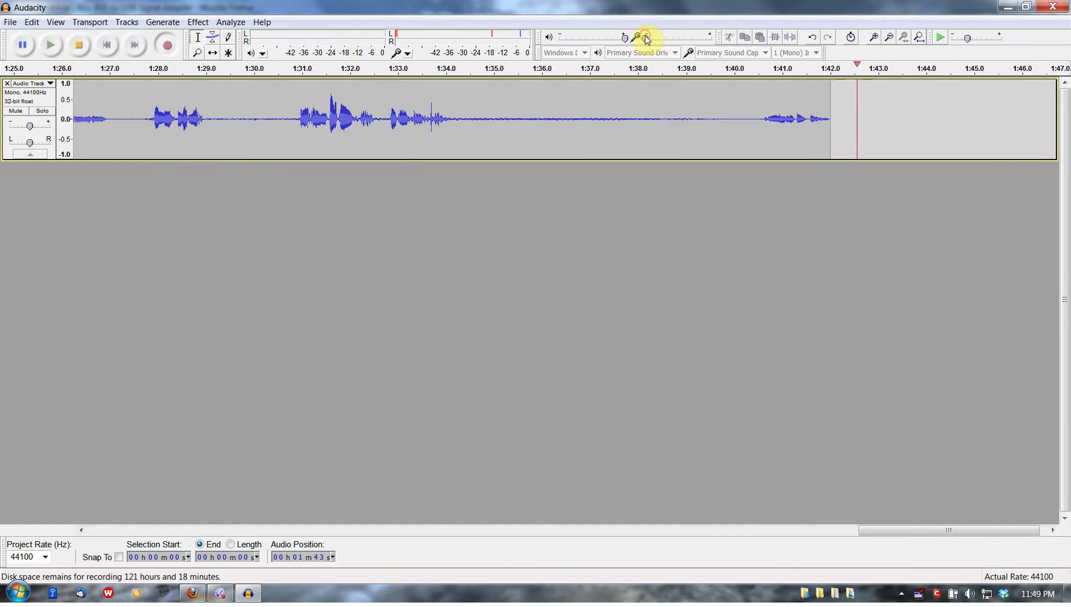
{"action": "left_click_drag", "start_coordinate": [646, 39], "coordinate": [653, 39]}
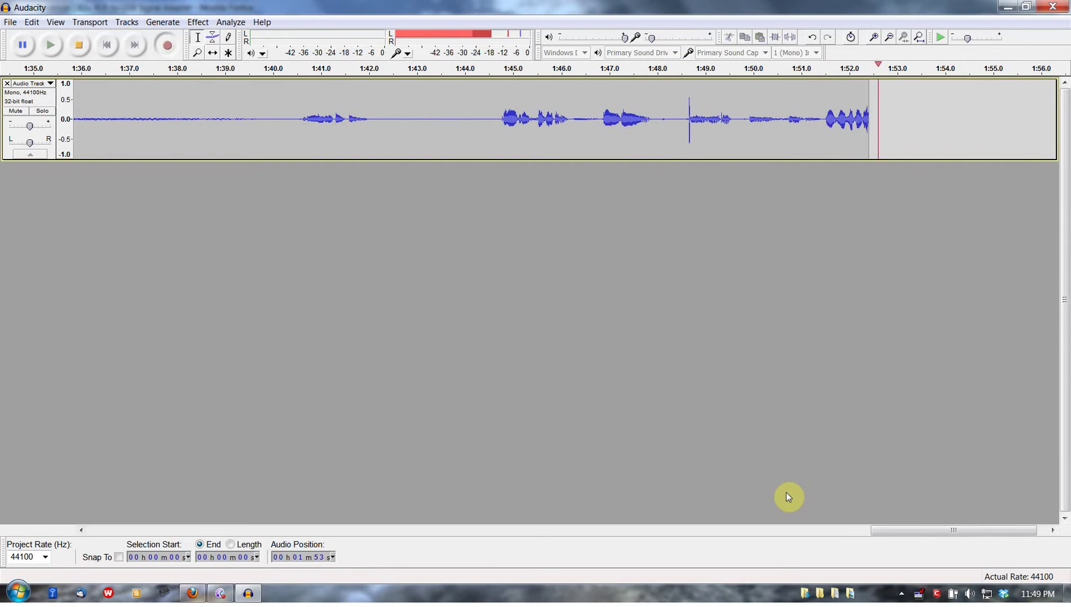
Set the Shure Microphone level to 2 in its Windows Recording device Levels properties.
{"action": "right_click", "coordinate": [986, 592]}
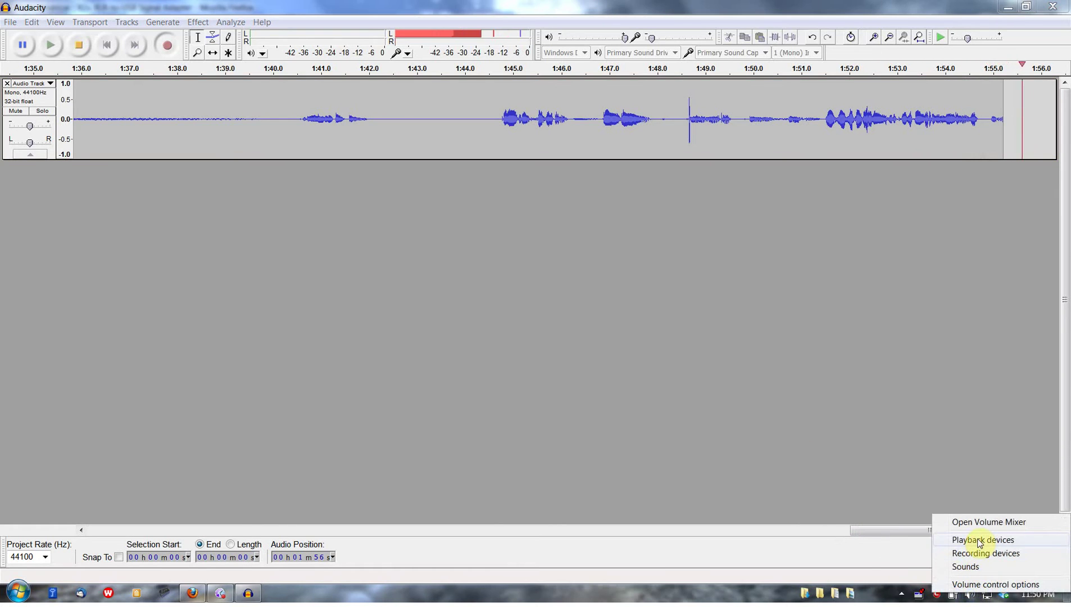
{"action": "left_click", "coordinate": [979, 552]}
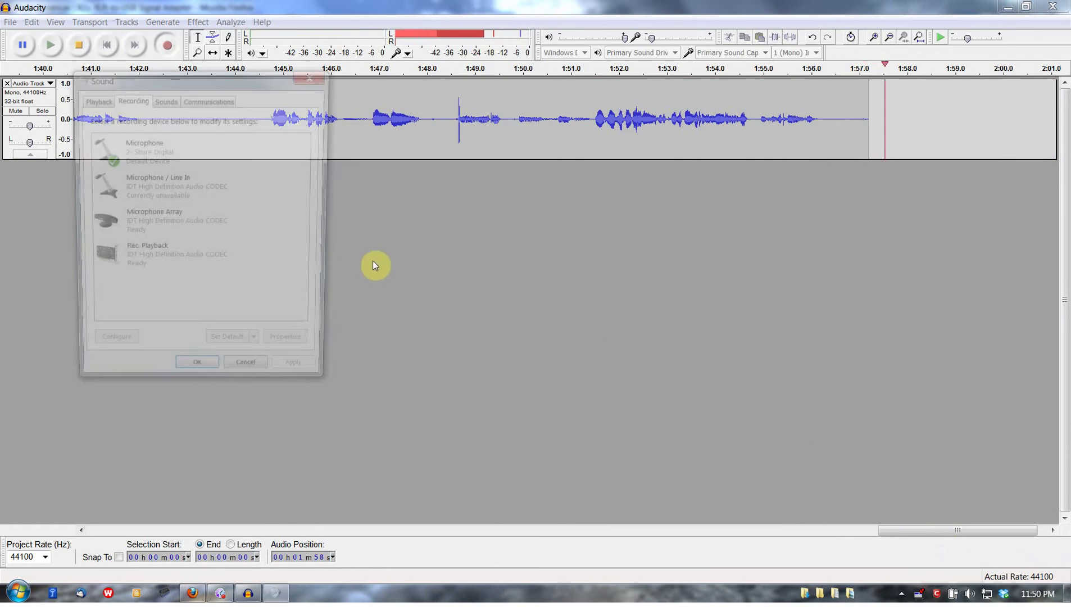
{"action": "left_click", "coordinate": [144, 143]}
{"action": "right_click", "coordinate": [144, 144]}
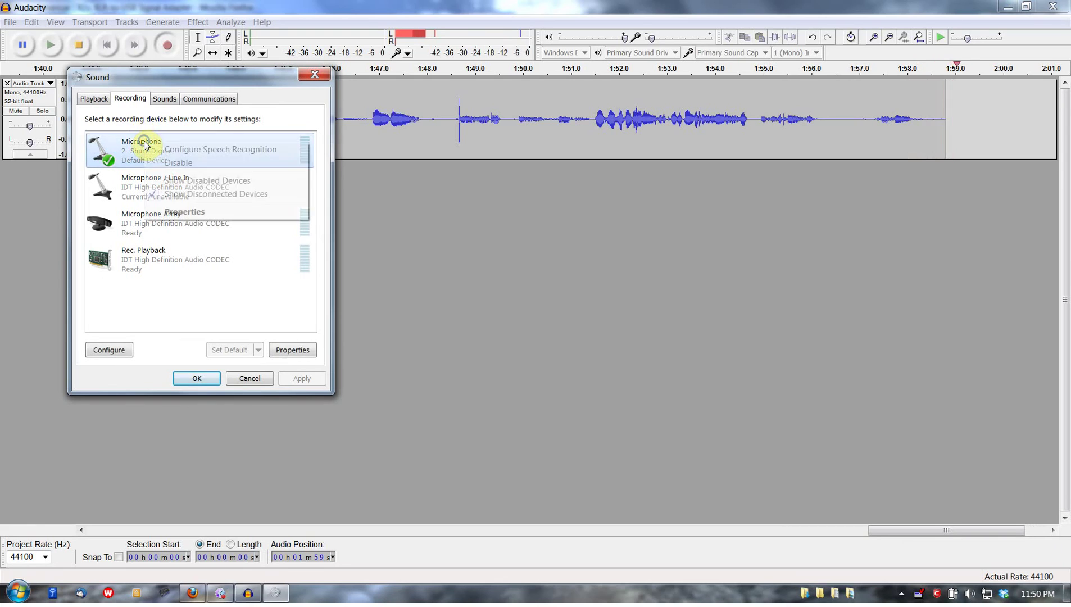
{"action": "left_click", "coordinate": [194, 210]}
{"action": "left_click", "coordinate": [171, 150]}
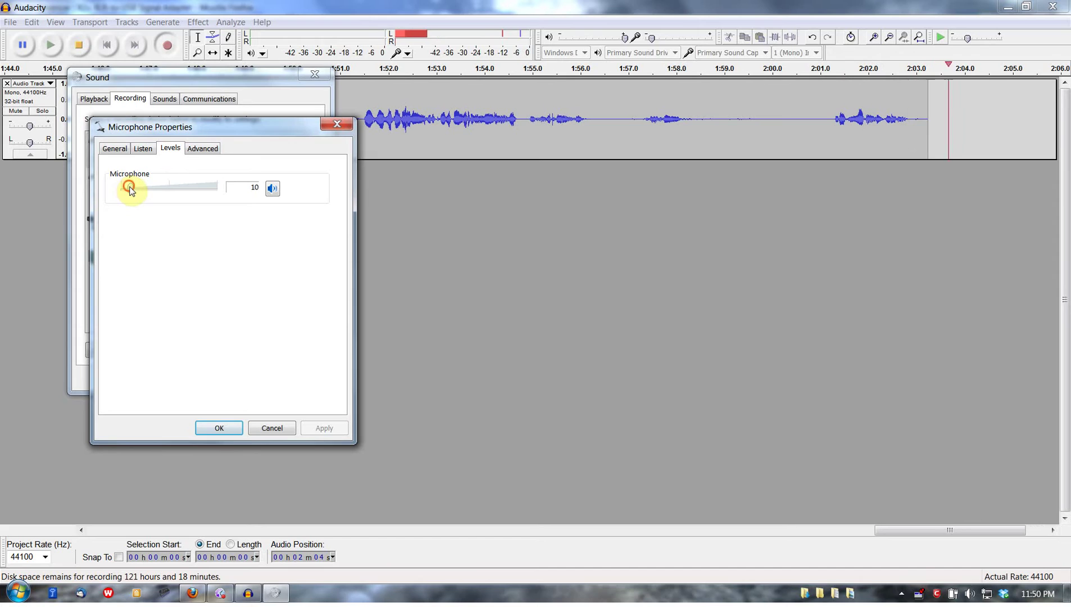
{"action": "left_click_drag", "start_coordinate": [131, 189], "coordinate": [122, 189]}
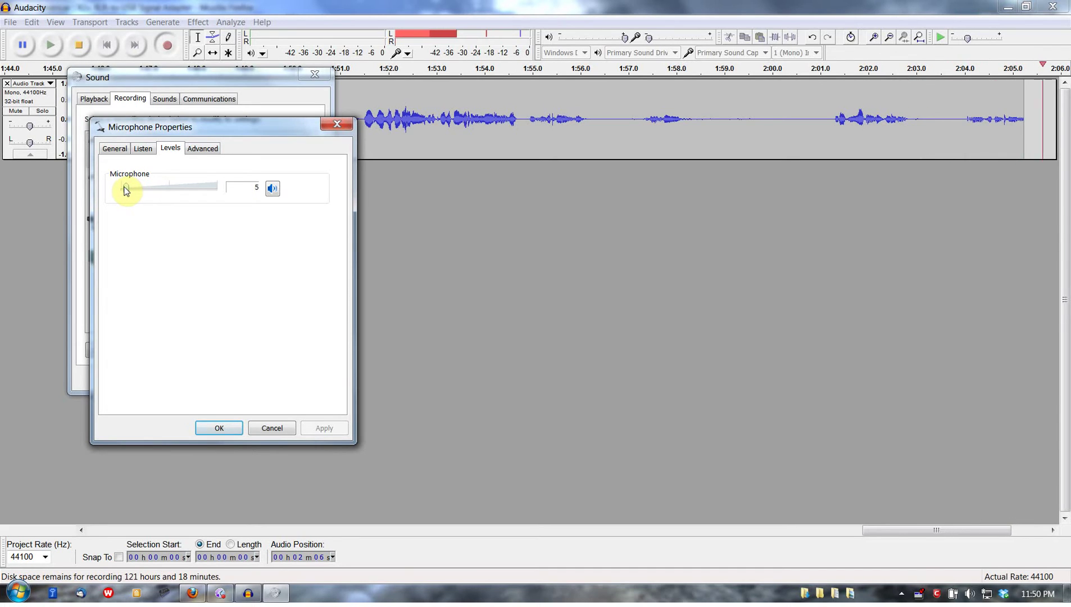
{"action": "left_click", "coordinate": [218, 429]}
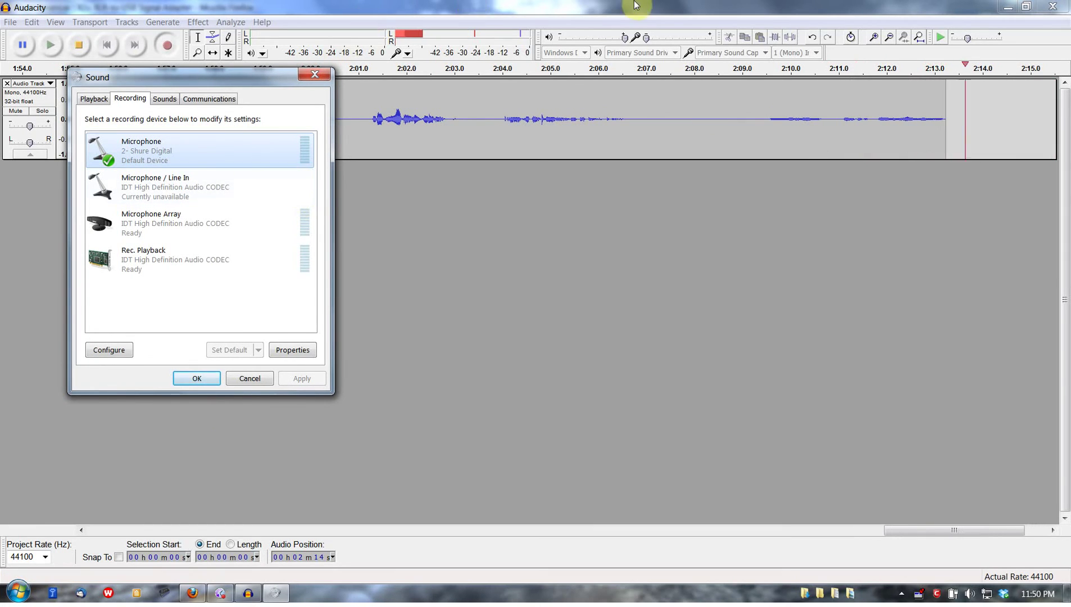
Nudge Audacity's Input Volume slider from 0.0 up to 0.1 during the recording.
{"action": "left_click", "coordinate": [648, 41]}
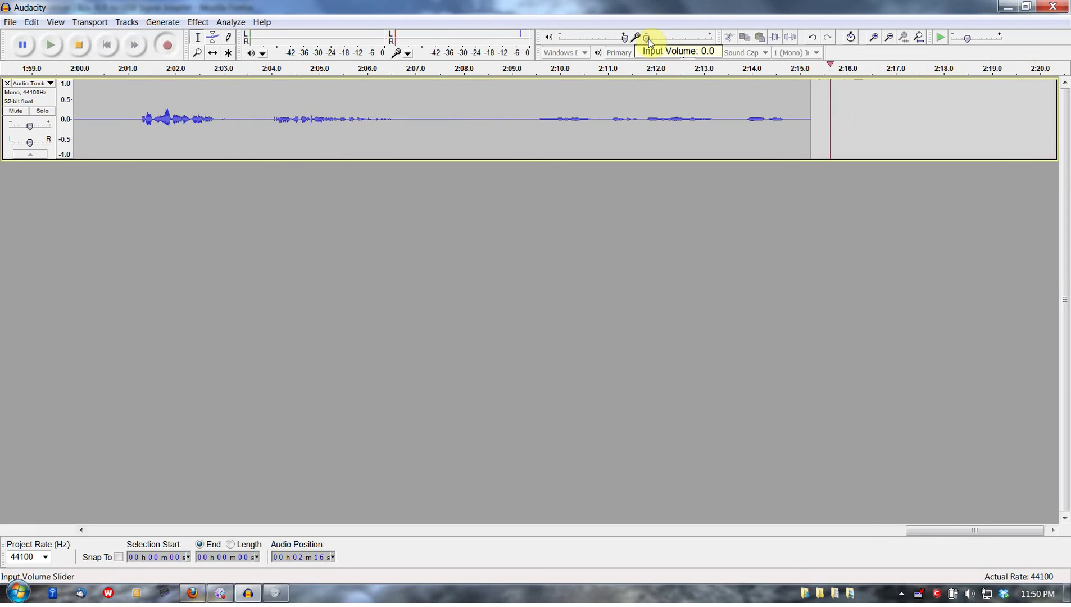
{"action": "left_click_drag", "start_coordinate": [648, 39], "coordinate": [653, 38]}
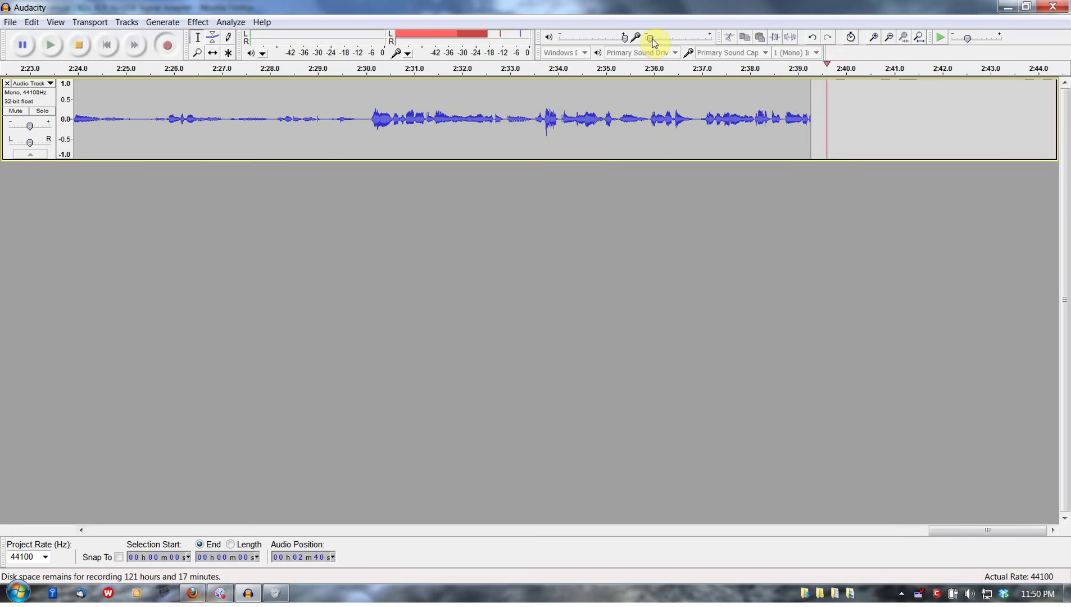
Lower the Shure Microphone level from 6 to 3 in its Levels properties and confirm.
{"action": "left_click", "coordinate": [278, 591]}
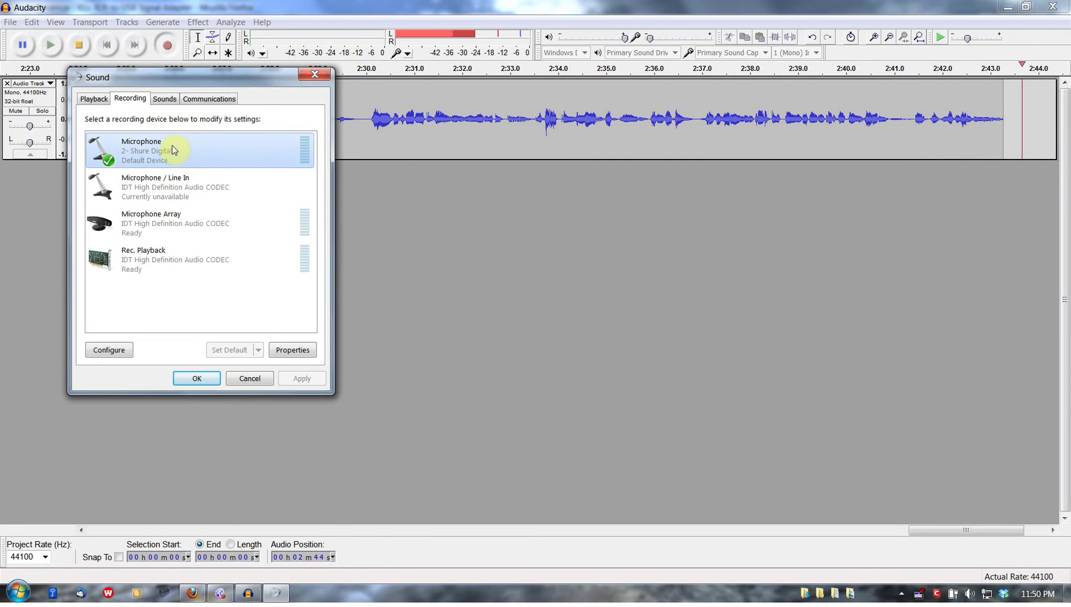
{"action": "right_click", "coordinate": [144, 147]}
{"action": "left_click", "coordinate": [186, 219]}
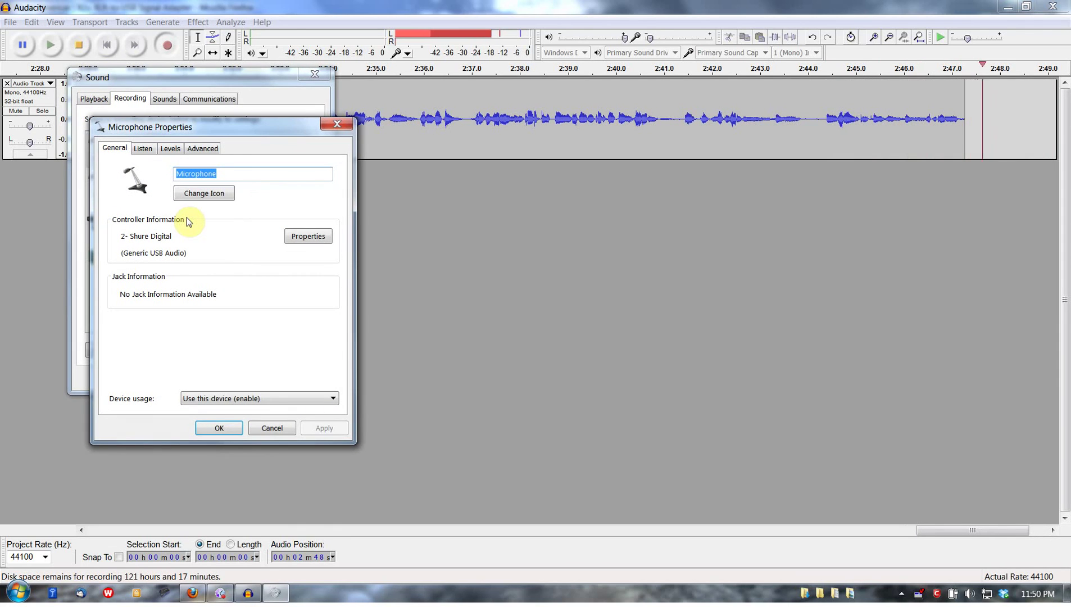
{"action": "left_click", "coordinate": [171, 150]}
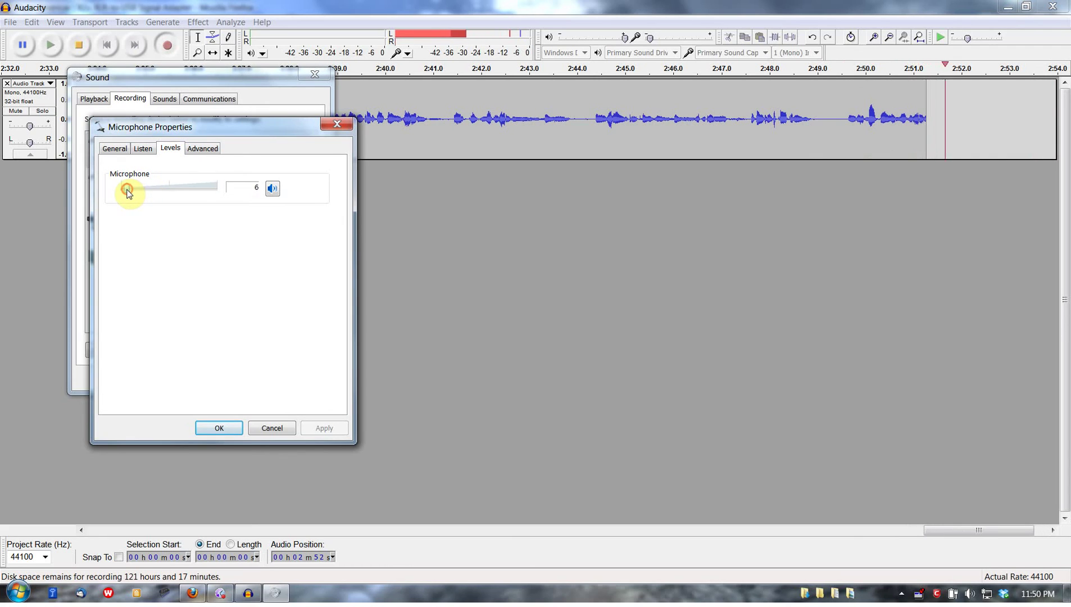
{"action": "left_click_drag", "start_coordinate": [130, 189], "coordinate": [123, 189]}
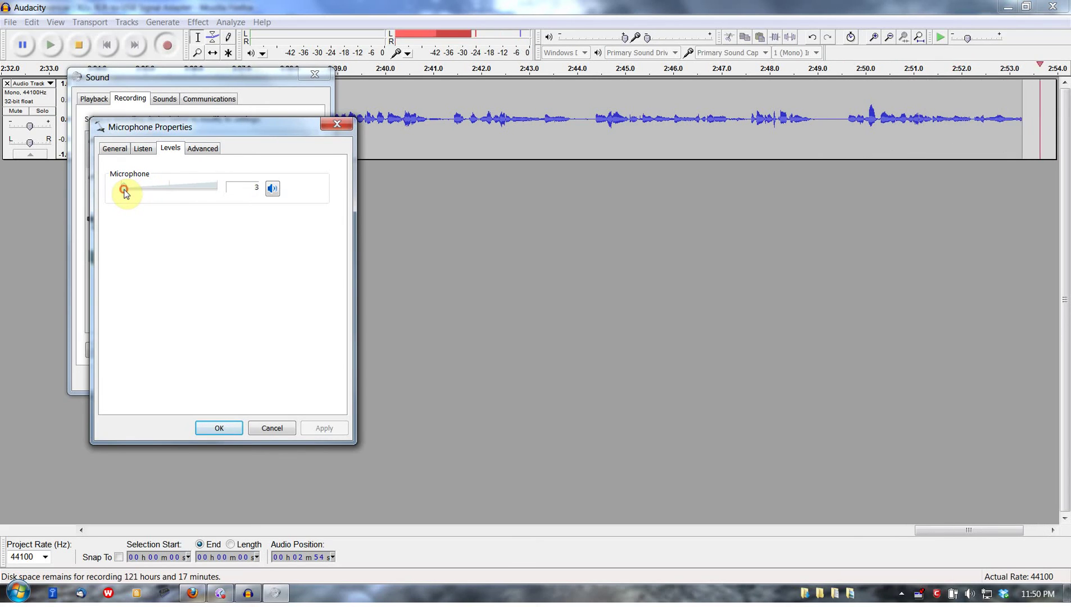
{"action": "left_click", "coordinate": [219, 428]}
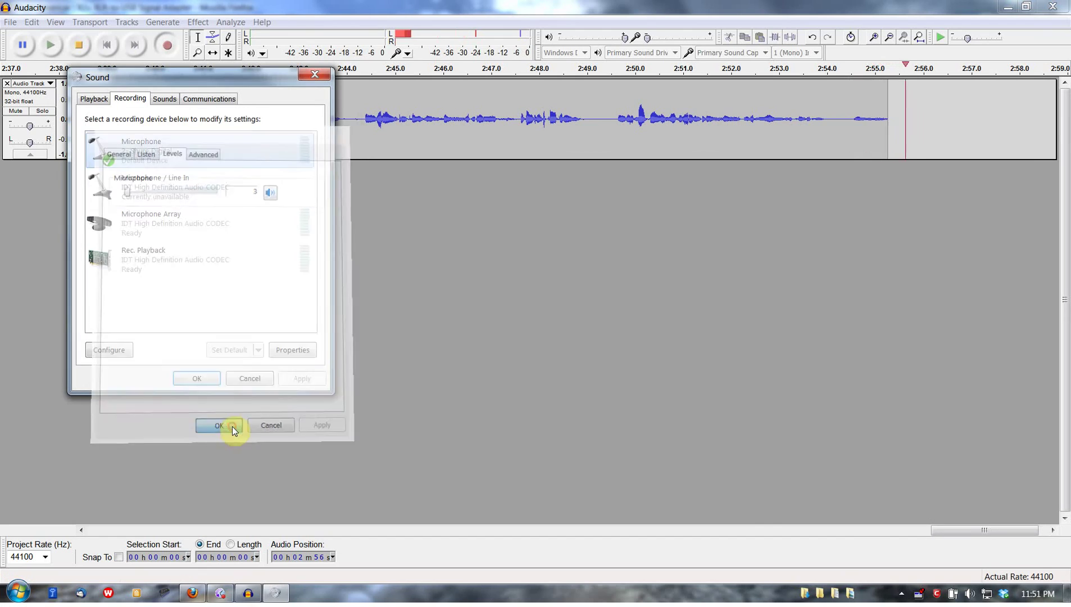
Reopen the microphone's Levels properties to check the level reads 3.
{"action": "right_click", "coordinate": [214, 154]}
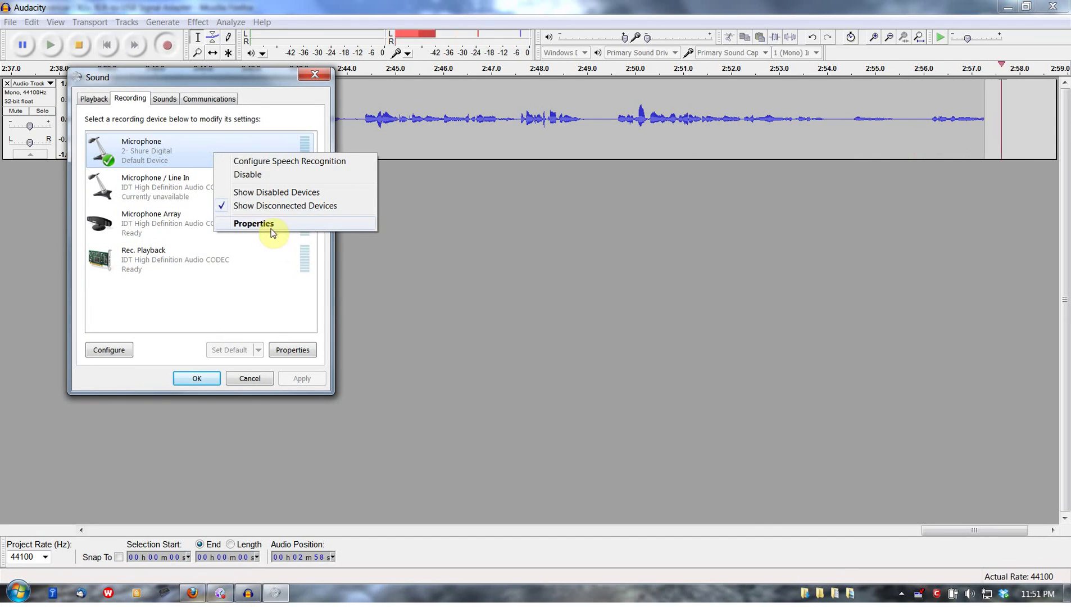
{"action": "left_click", "coordinate": [268, 225]}
{"action": "left_click", "coordinate": [170, 148]}
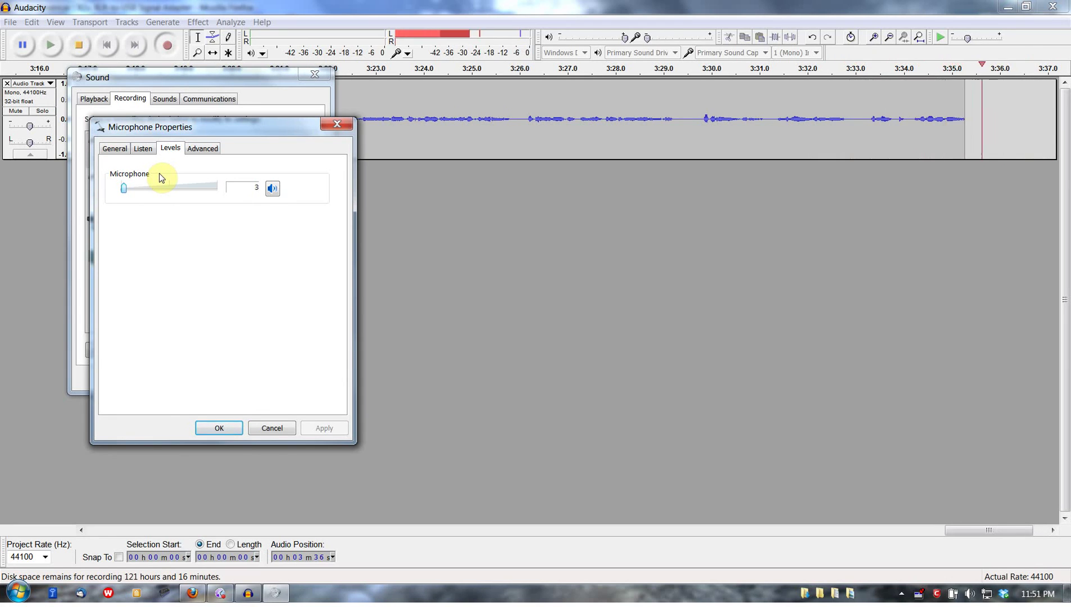
{"action": "left_click", "coordinate": [221, 593]}
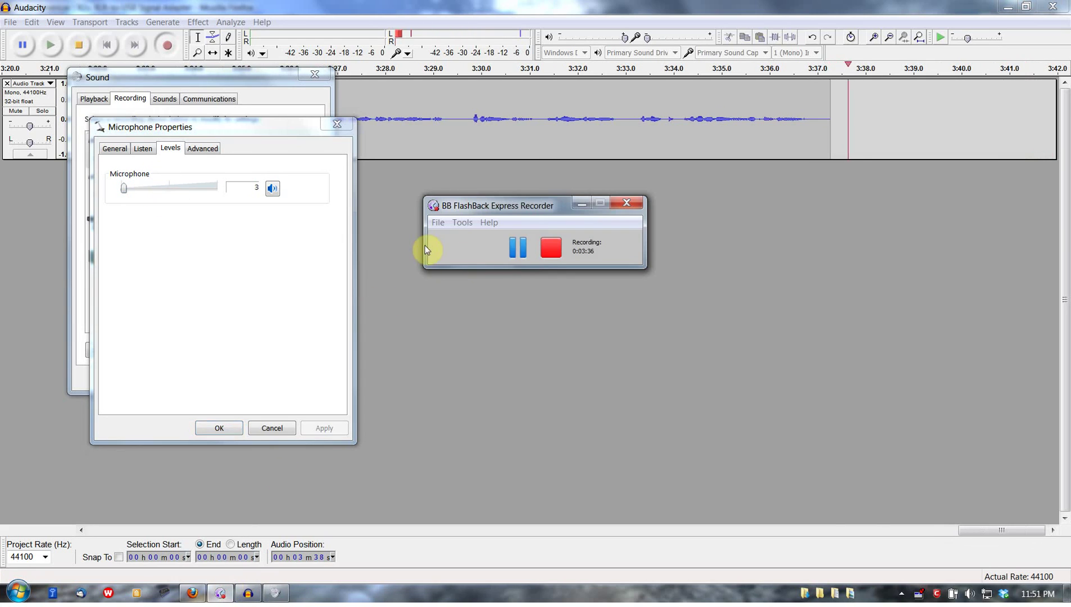